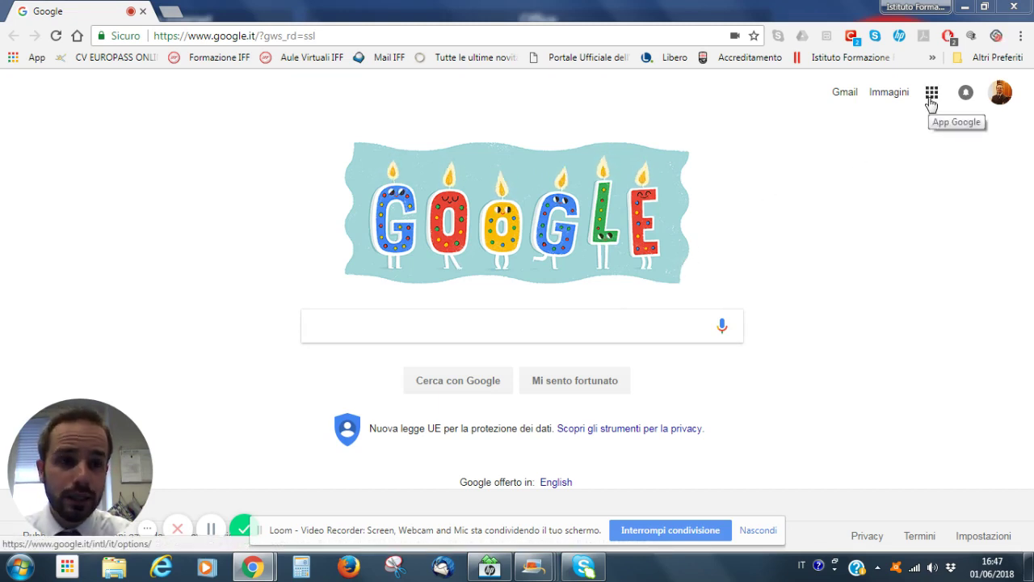
Open Google Drive from the Google home page and hide the screen-sharing notice.
left_click(932, 95)
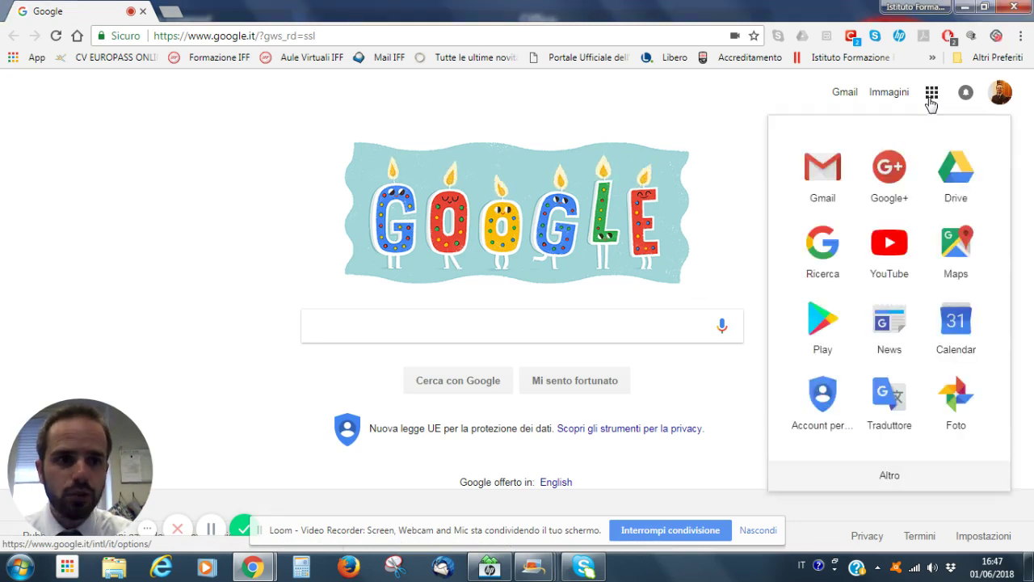
left_click(959, 166)
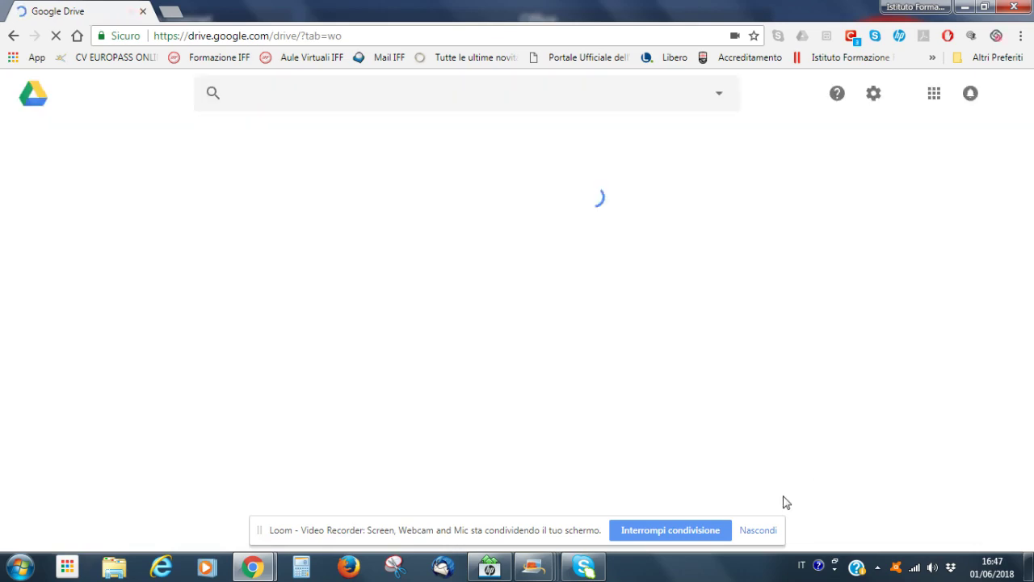
left_click(758, 530)
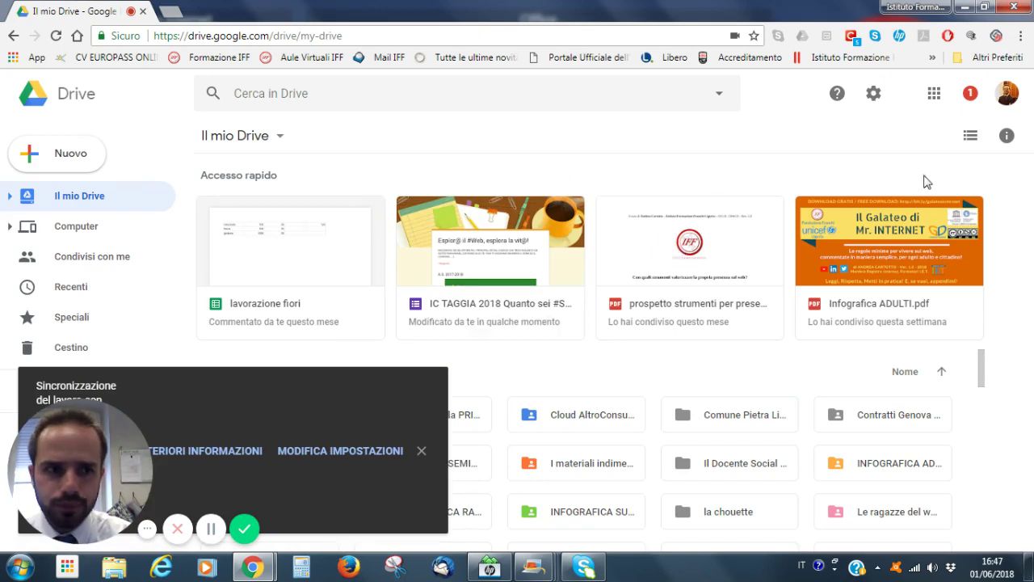
Look through the folders and files stored in Il mio Drive and dismiss the synchronization notice.
scroll(981, 380, "down", 10)
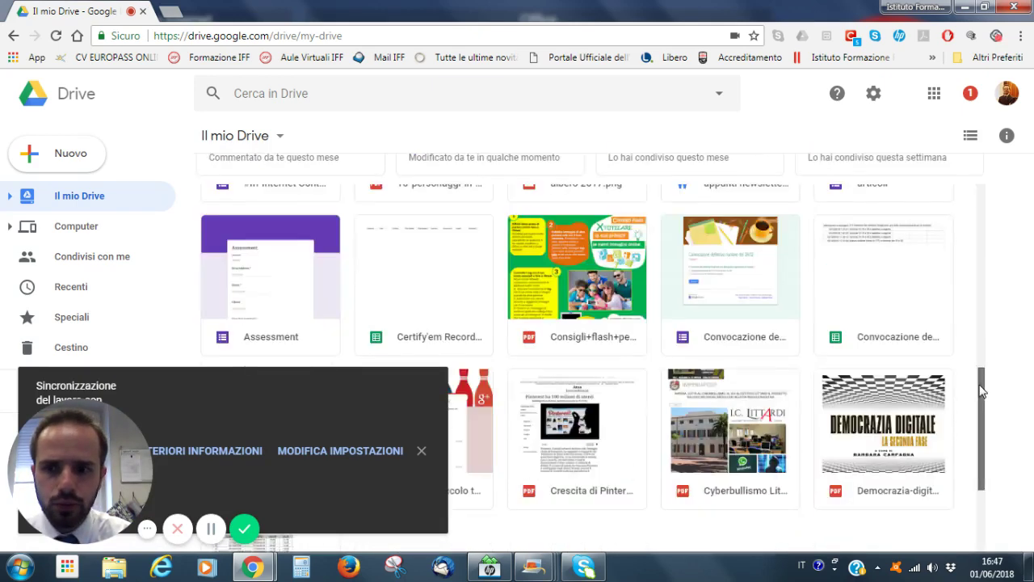
scroll(979, 380, "up", 1)
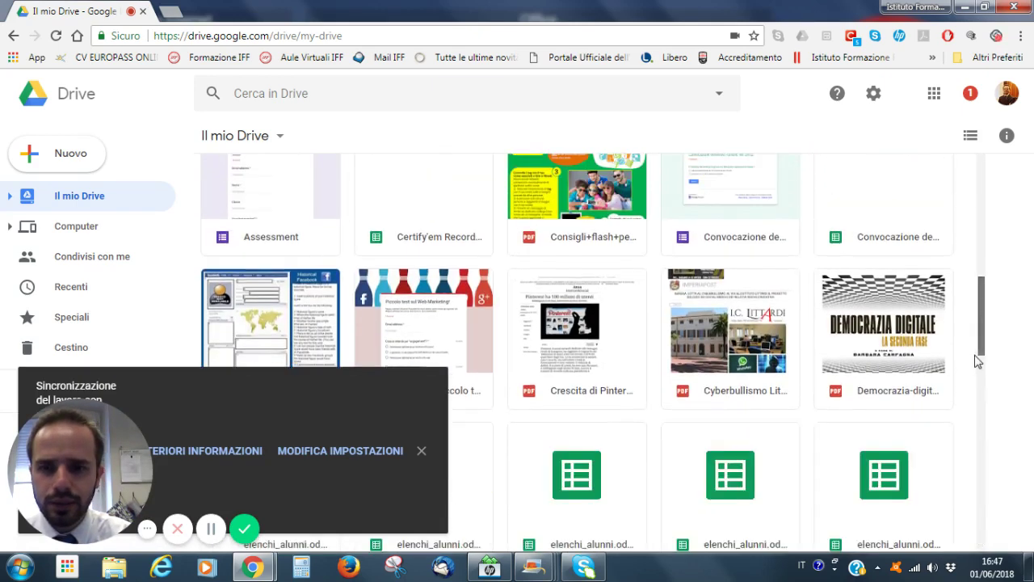
scroll(976, 356, "up", 2)
scroll(978, 332, "up", 5)
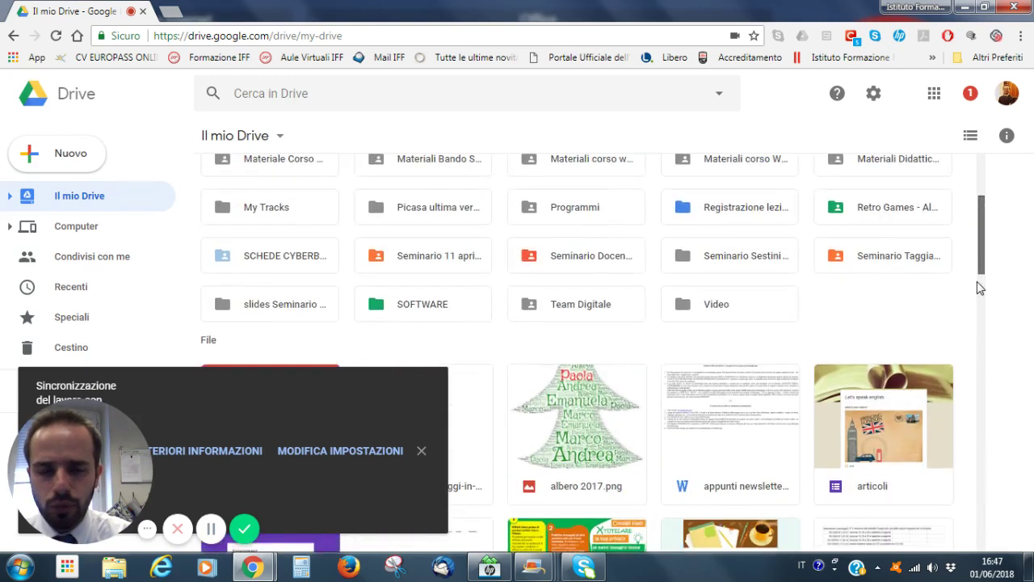
scroll(979, 303, "down", 1)
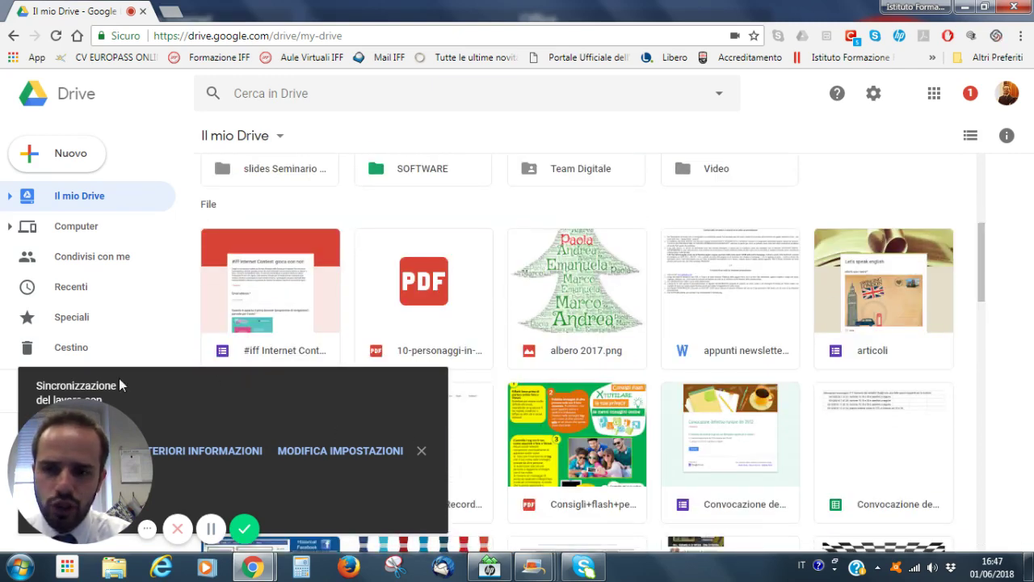
left_click(421, 451)
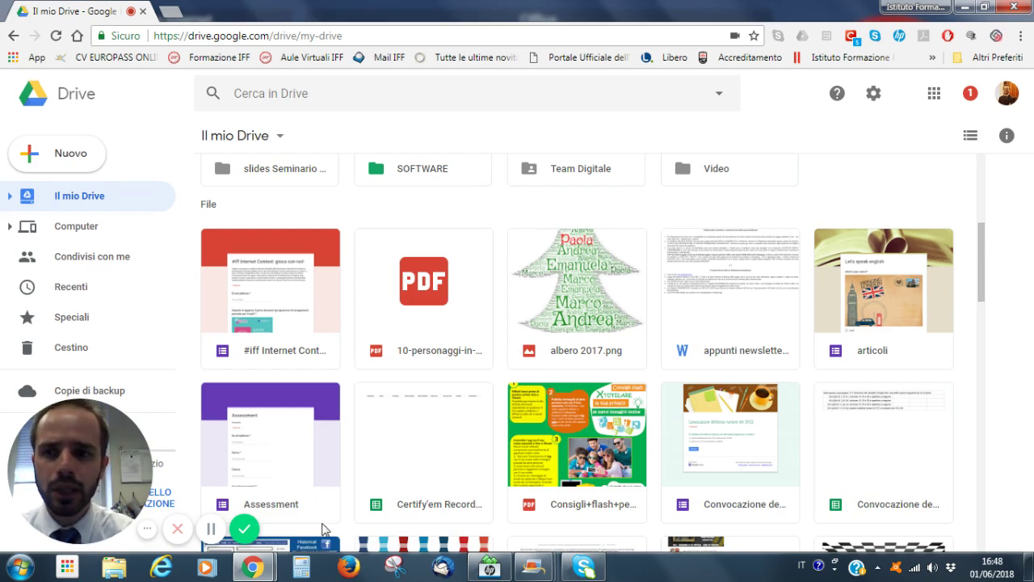
Upload "foto di pinco pallino al mare.jpg" from the computer's Immagini library to Il mio Drive and dismiss the upload notice.
left_click(44, 162)
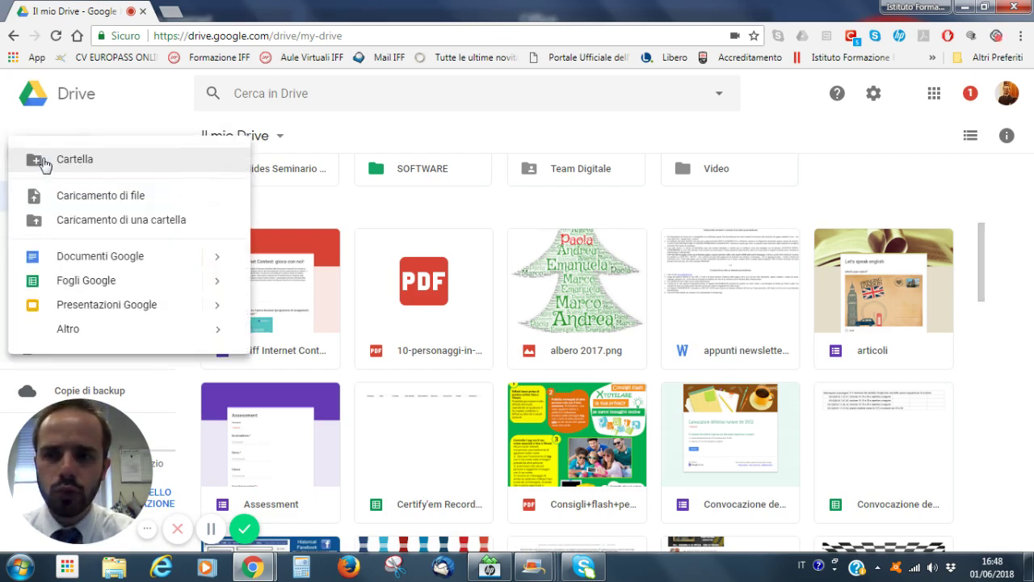
left_click(89, 202)
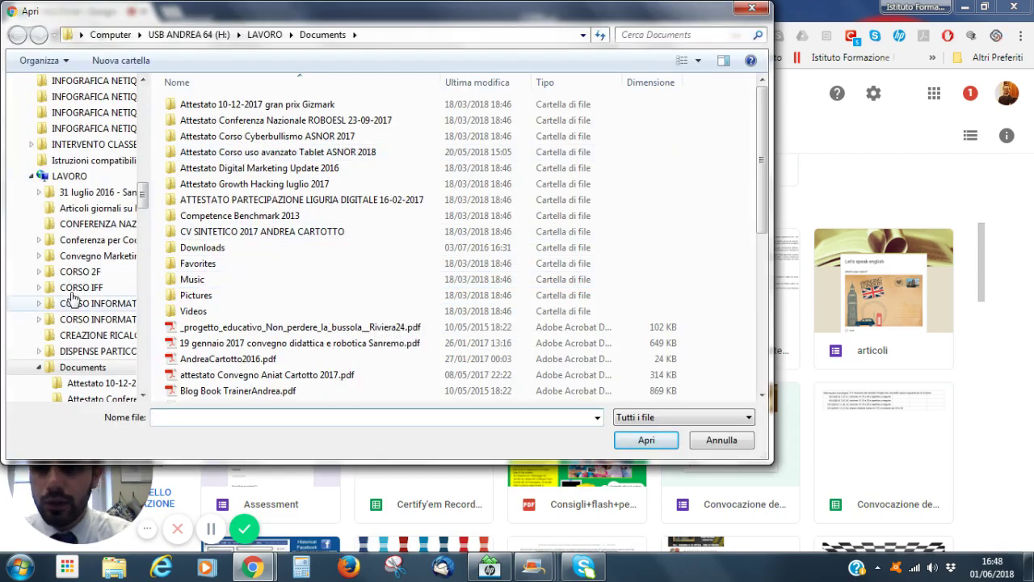
scroll(49, 235, "up", 10)
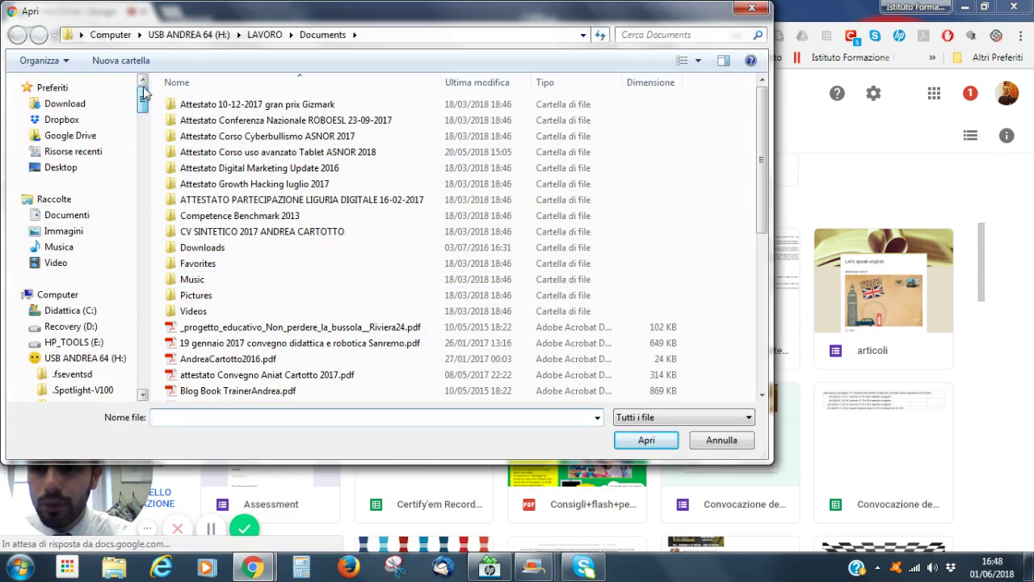
left_click(68, 232)
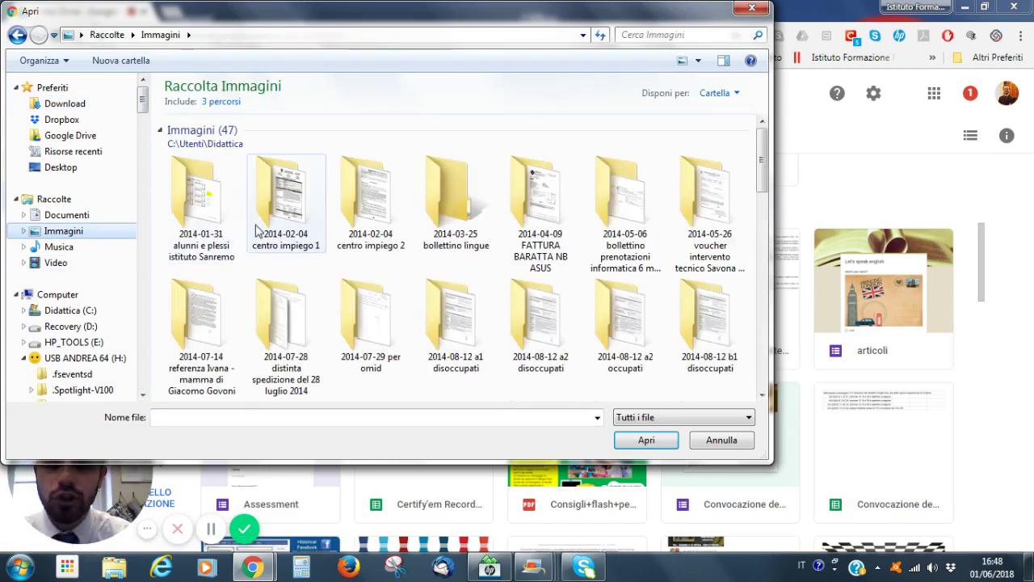
scroll(257, 230, "down", 10)
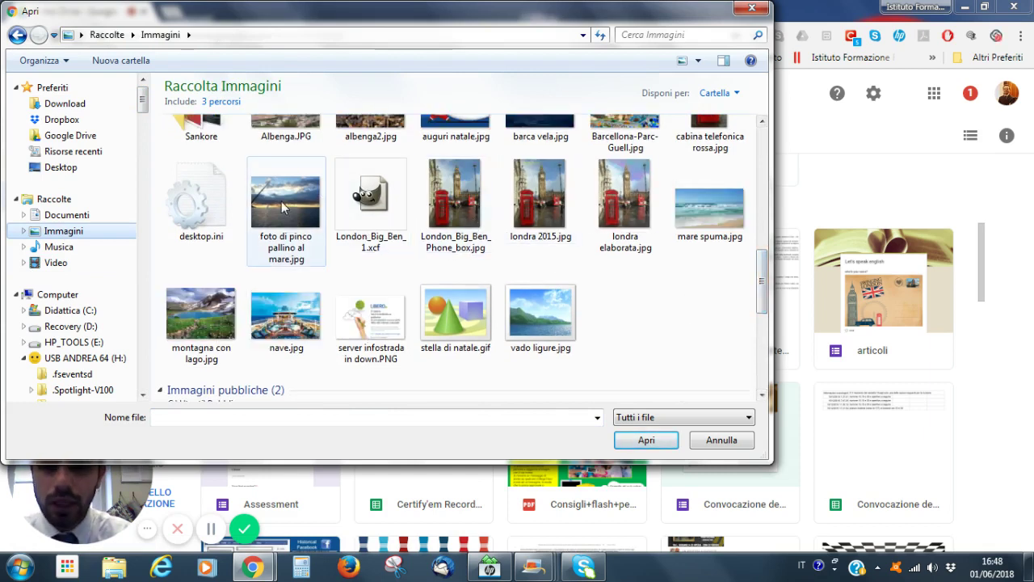
left_click(285, 206)
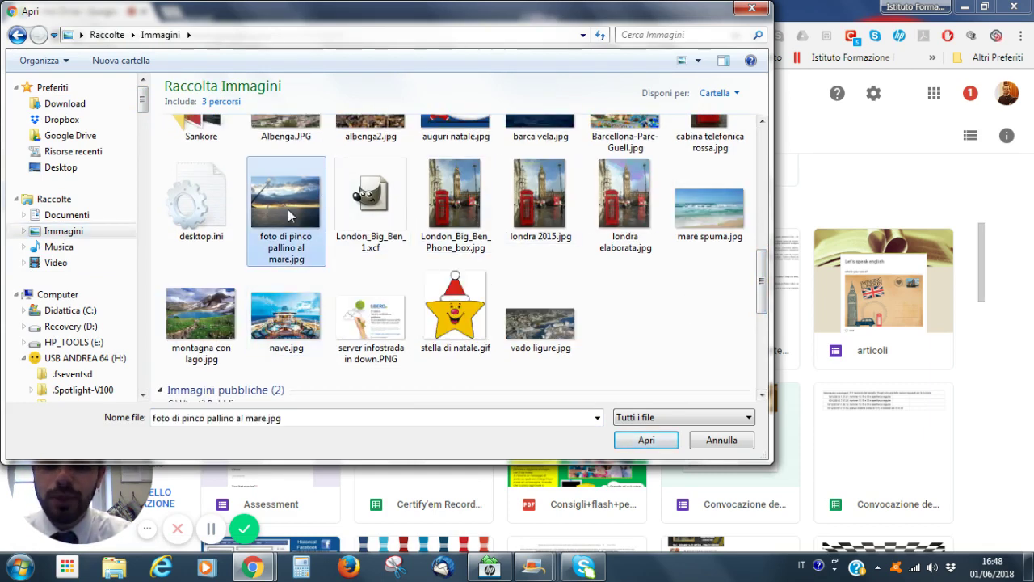
left_click(644, 445)
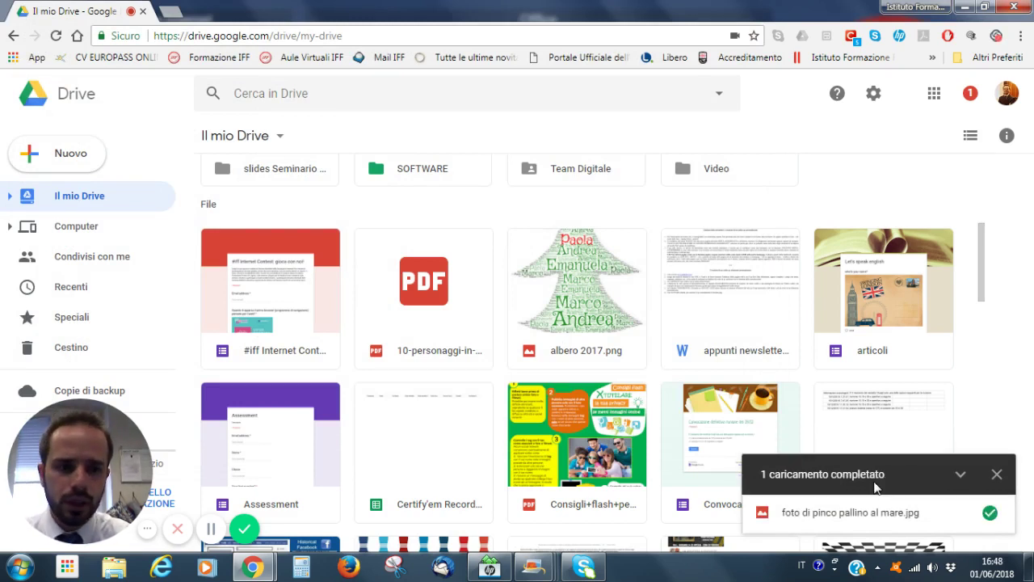
left_click(997, 475)
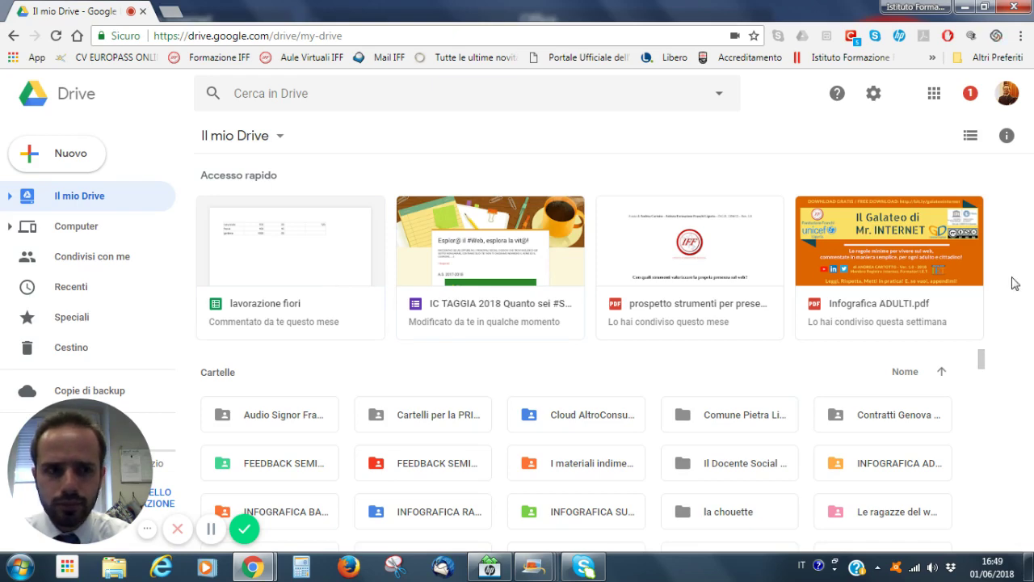
Find the uploaded photo "foto di pinco pallino al mare.jpg" among the Drive files and open its sharing settings.
scroll(984, 368, "down", 10)
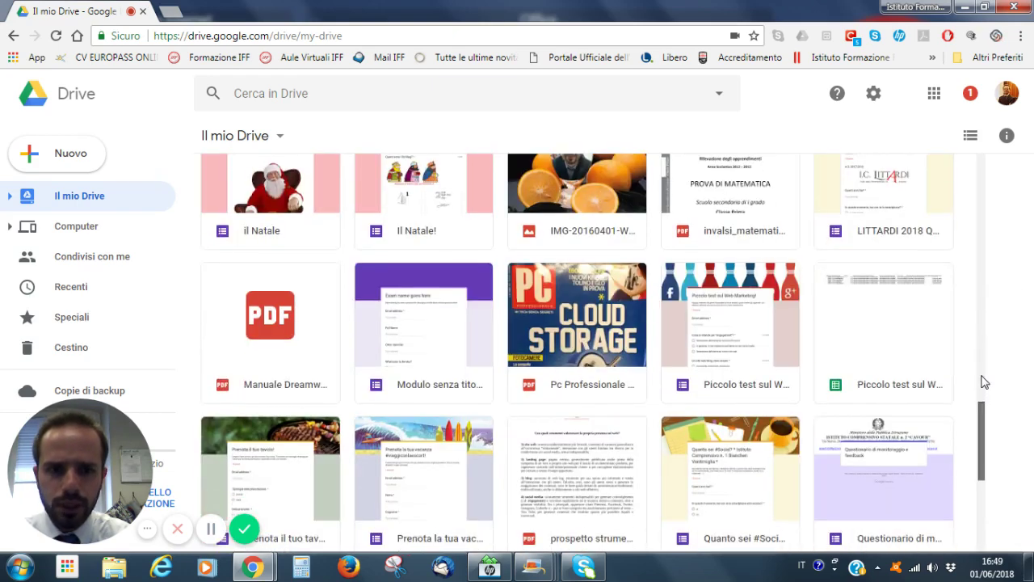
left_click_drag(984, 387, 984, 332)
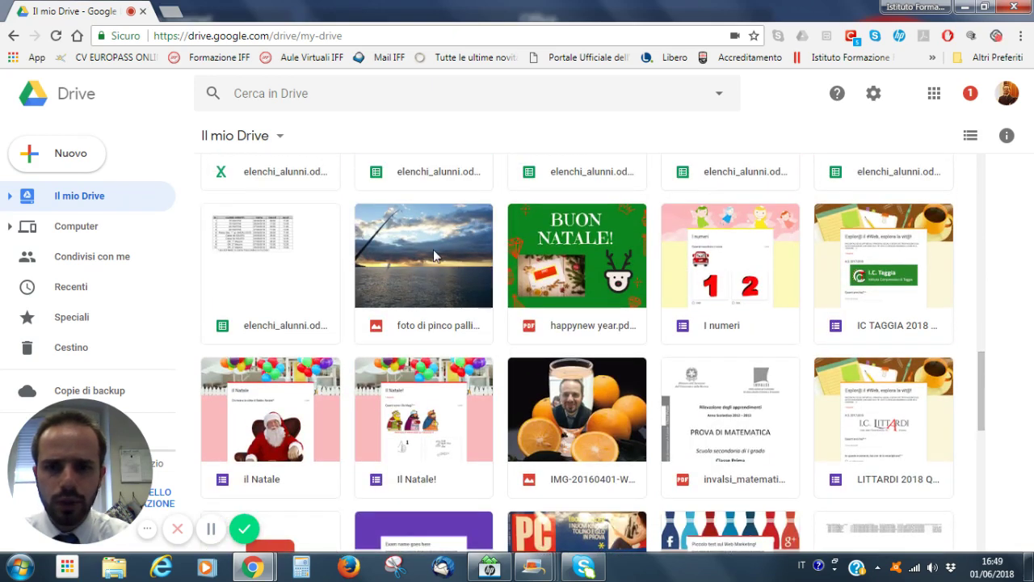
left_click(411, 252)
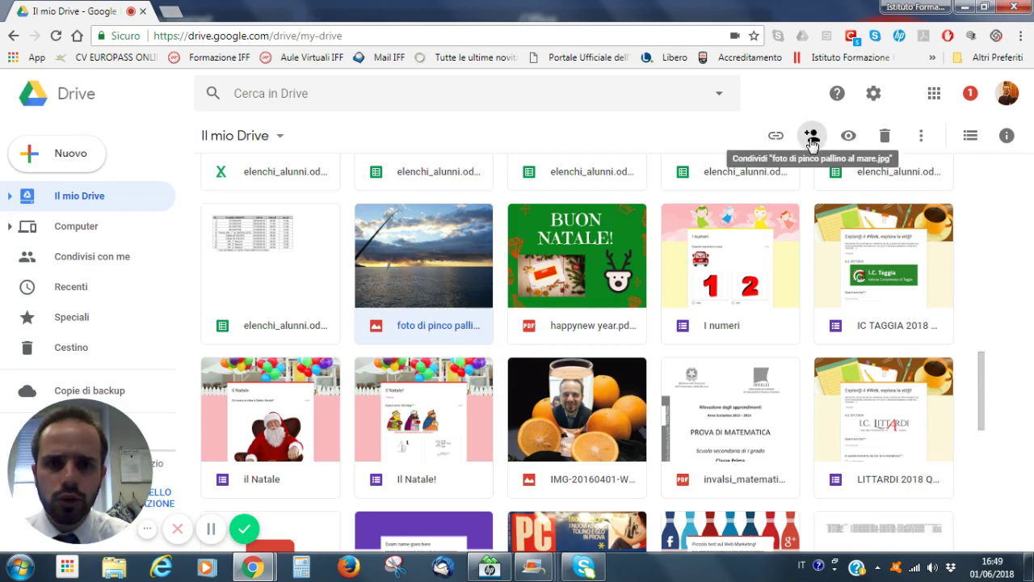
right_click(419, 252)
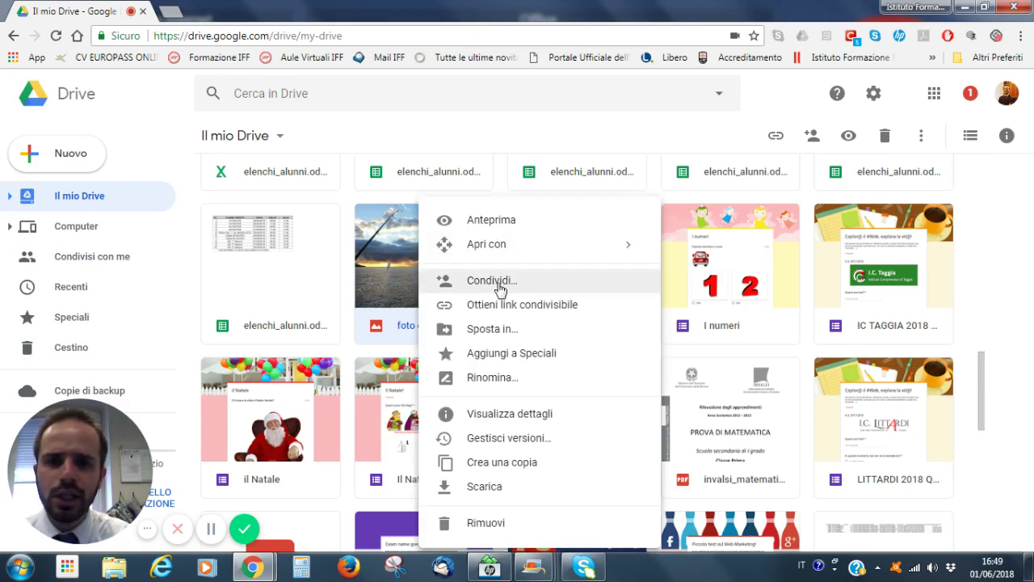
left_click(534, 293)
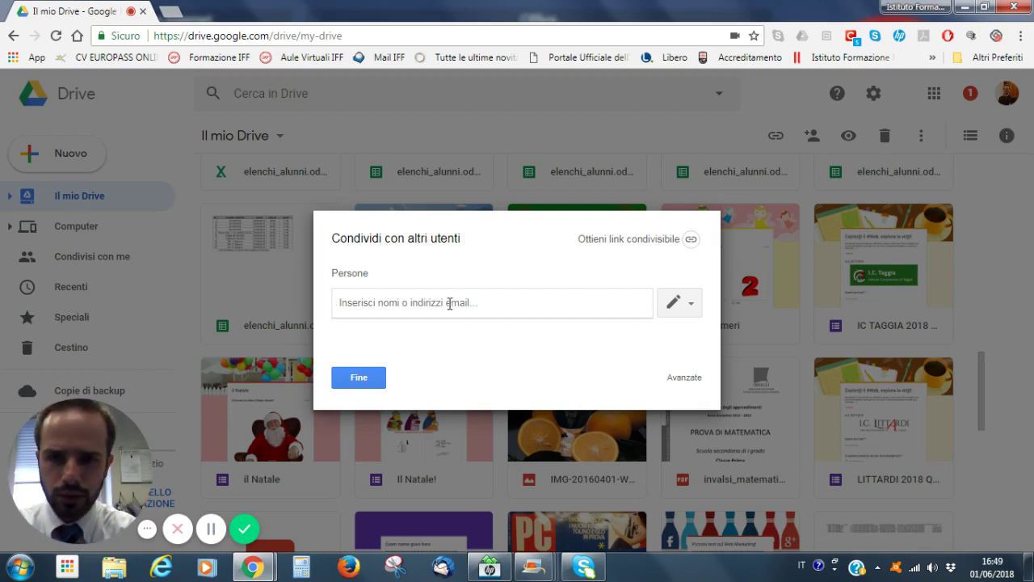
Add Istituto Formazione Franchi Liguria as the recipient and set its permission to "Può visualizzare".
type("iff")
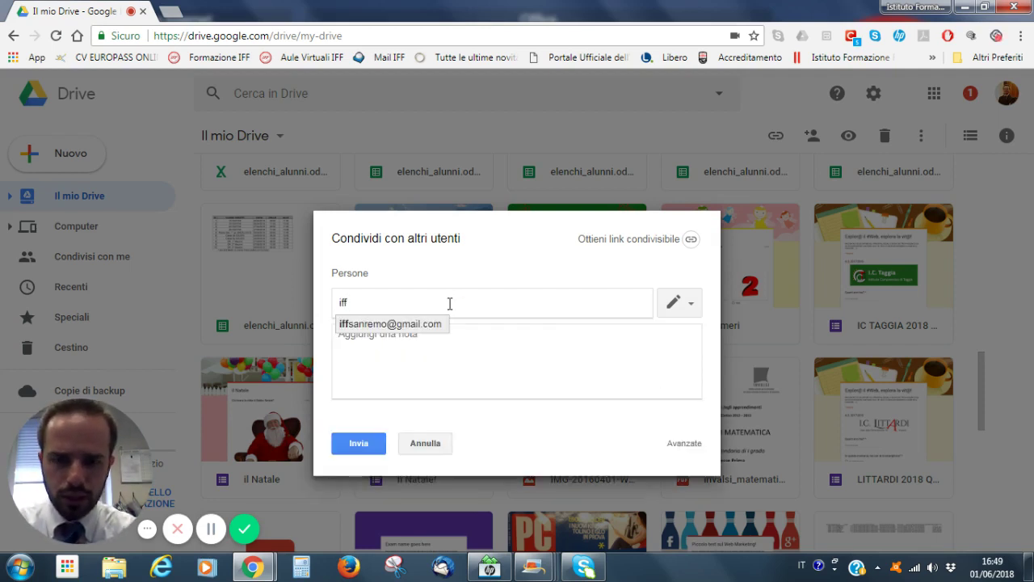
left_click(411, 325)
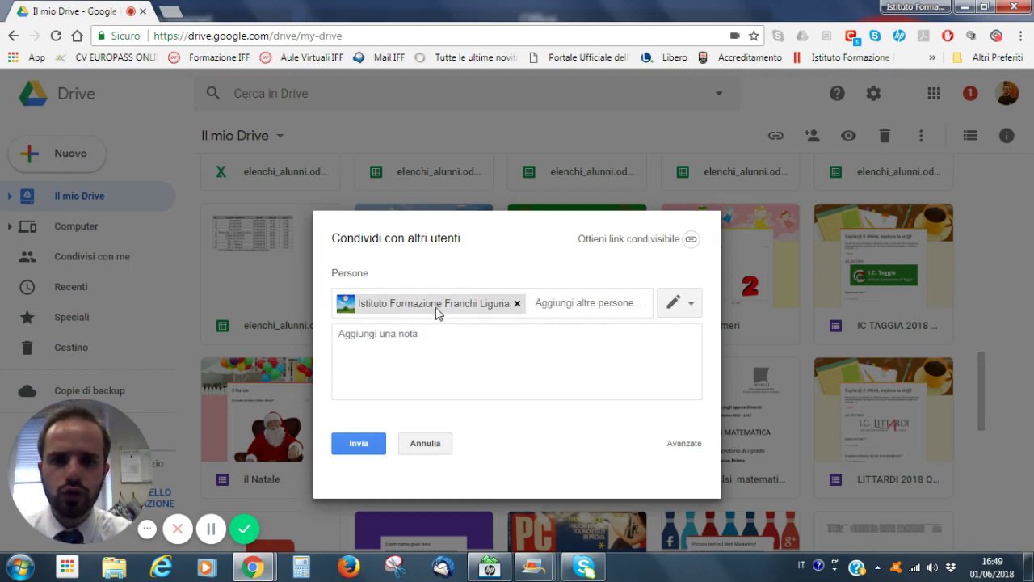
left_click(688, 312)
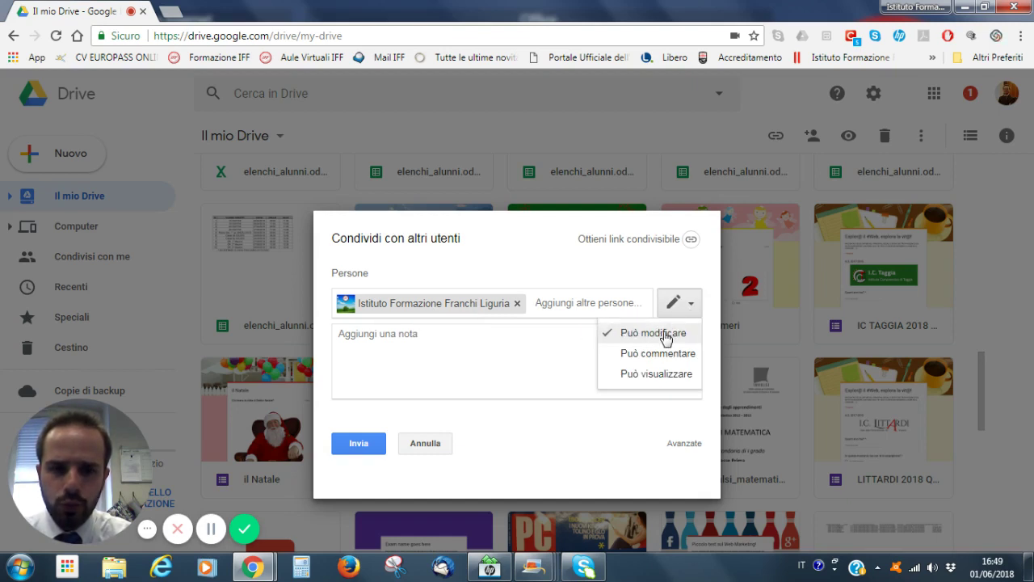
left_click(662, 375)
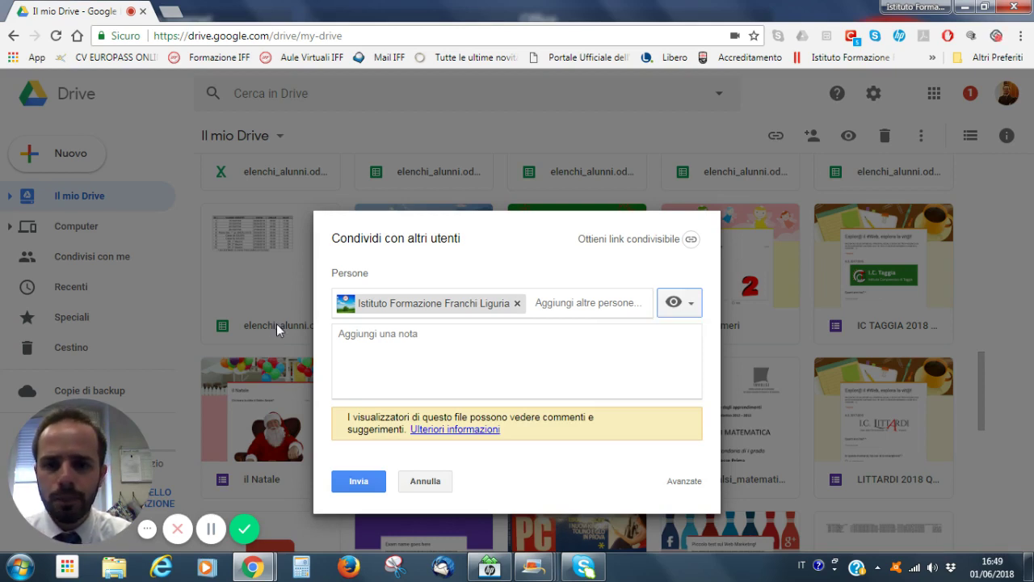
Add the note "Ciao, ti invio la foto scattata di recente al mare, che ne dici? La puoi comodamente salvare sul tuo computer." to the invitation.
left_click(408, 336)
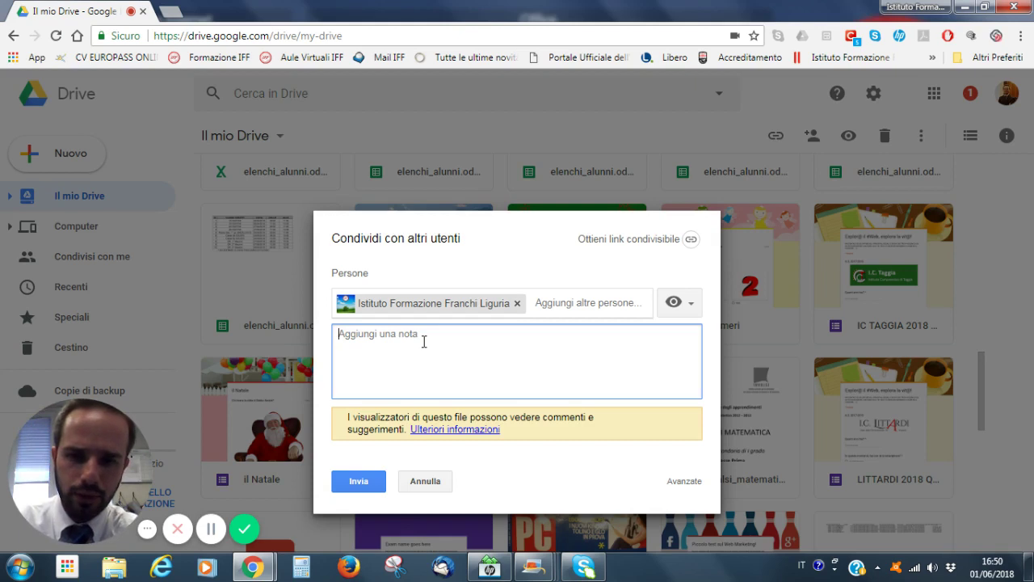
type("Ciao, ti invio ")
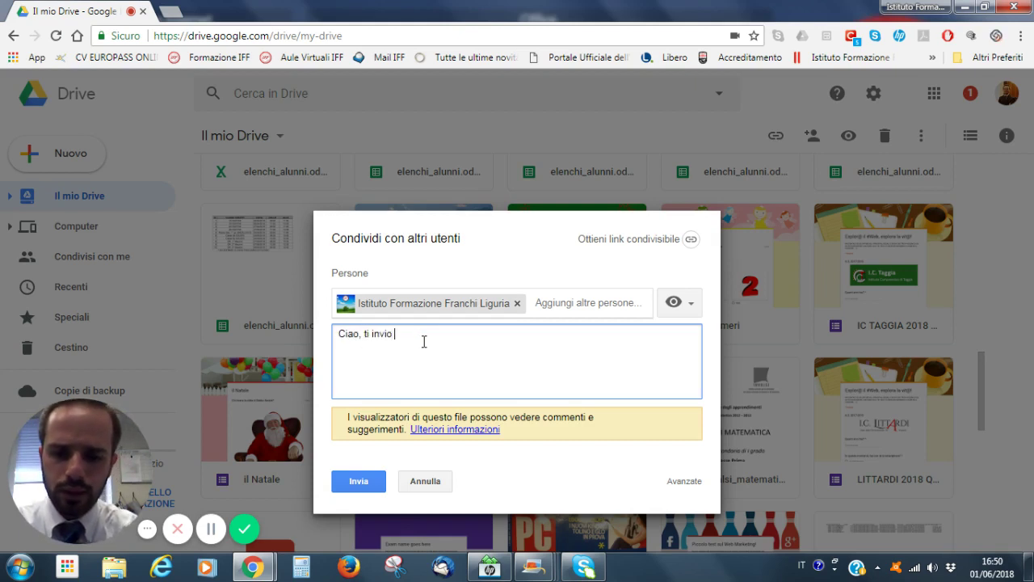
type("la foto scattata di")
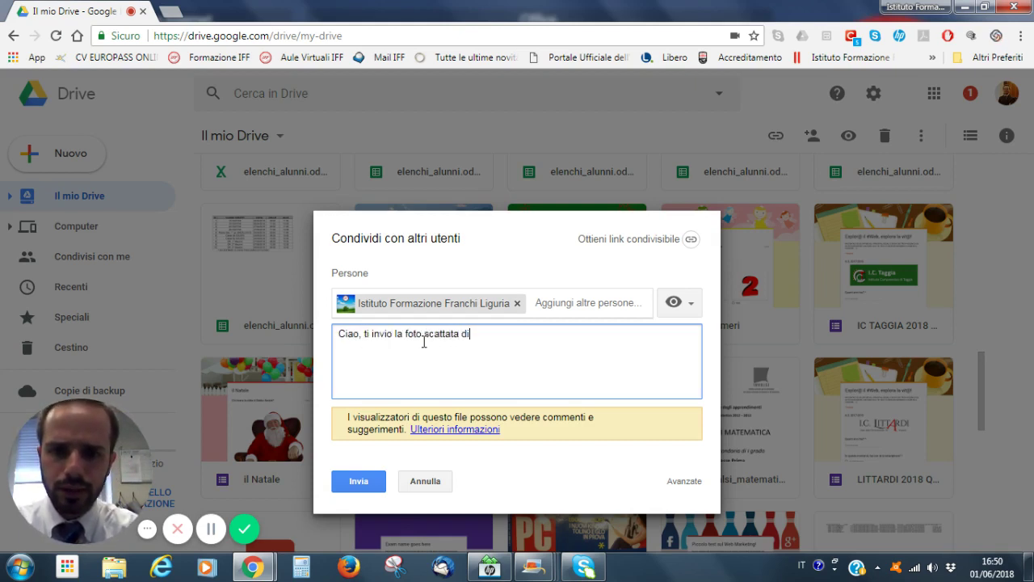
type(" recente al mare, ")
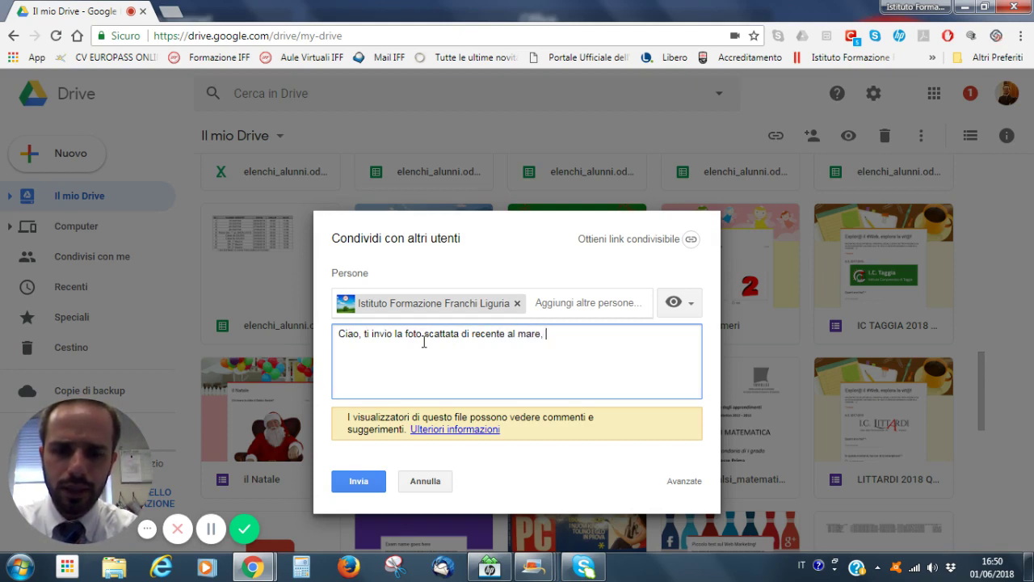
type("che ne dici? La ")
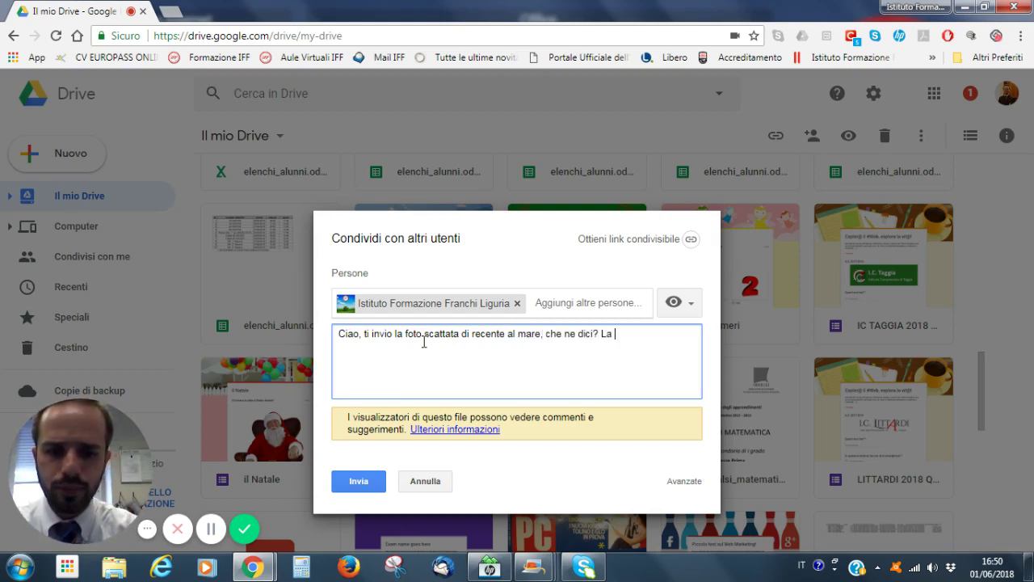
type("cu")
key("BackSpace")
key("BackSpace")
type("puoi")
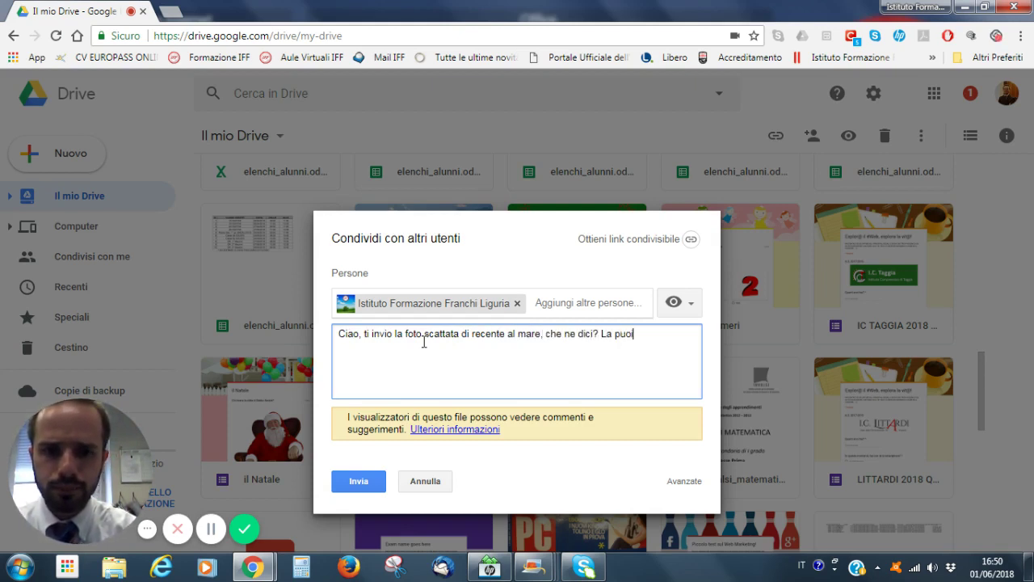
type(" comodamente salvare")
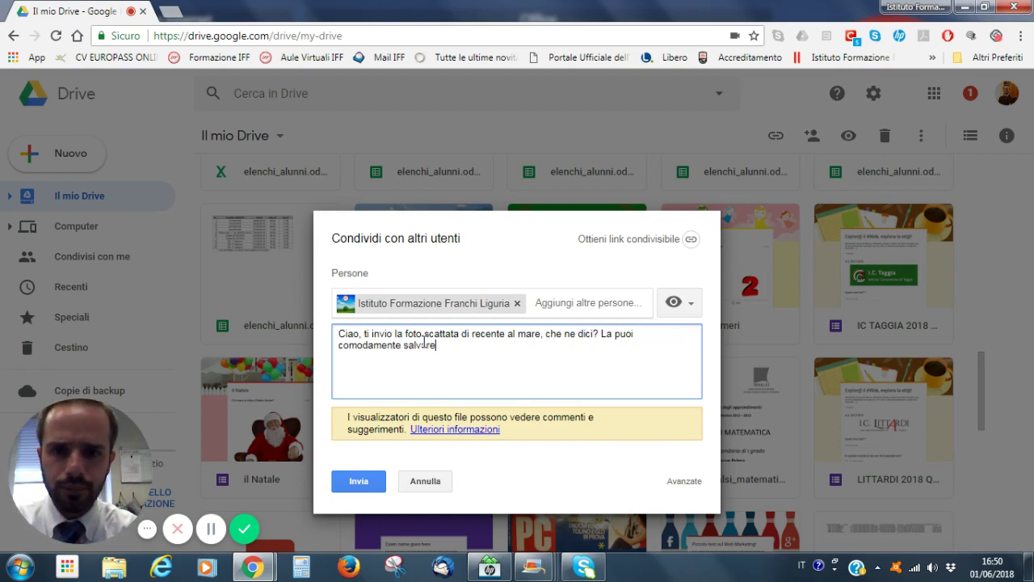
type(" sul tuo")
key("BackSpace")
key("BackSpace")
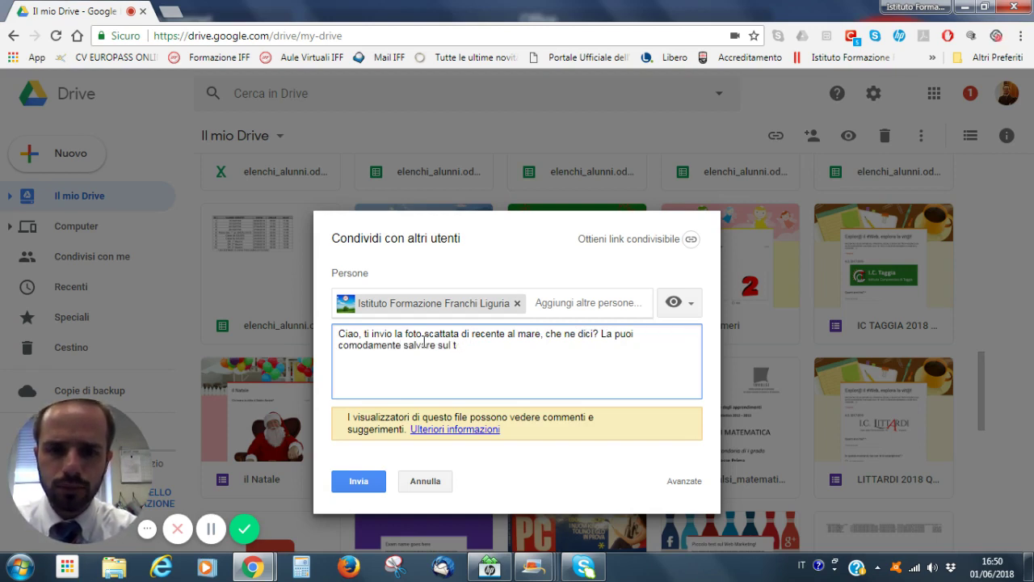
type("uto computer")
key("BackSpace")
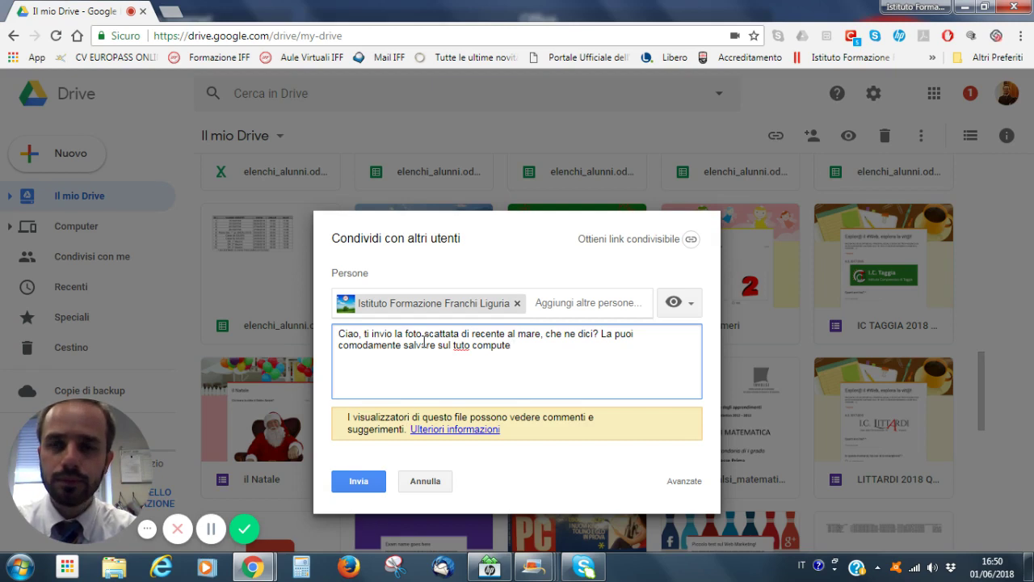
key("BackSpace")
key("BackSpace")
key("BackSpace")
key("BackSpace")
key("BackSpace")
key("BackSpace")
key("BackSpace")
key("BackSpace")
key("BackSpace")
key("BackSpace")
type("o com")
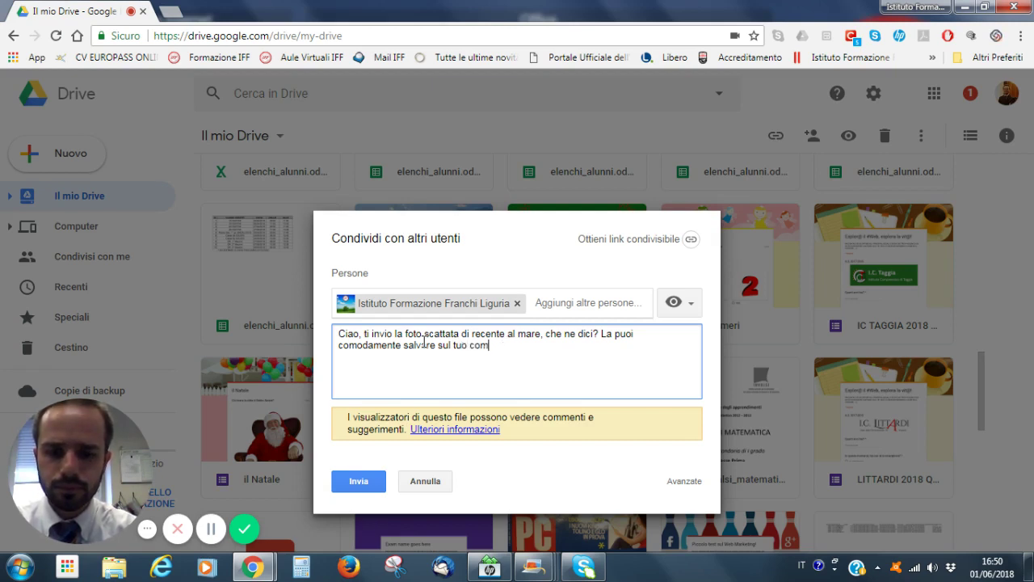
type("puter.")
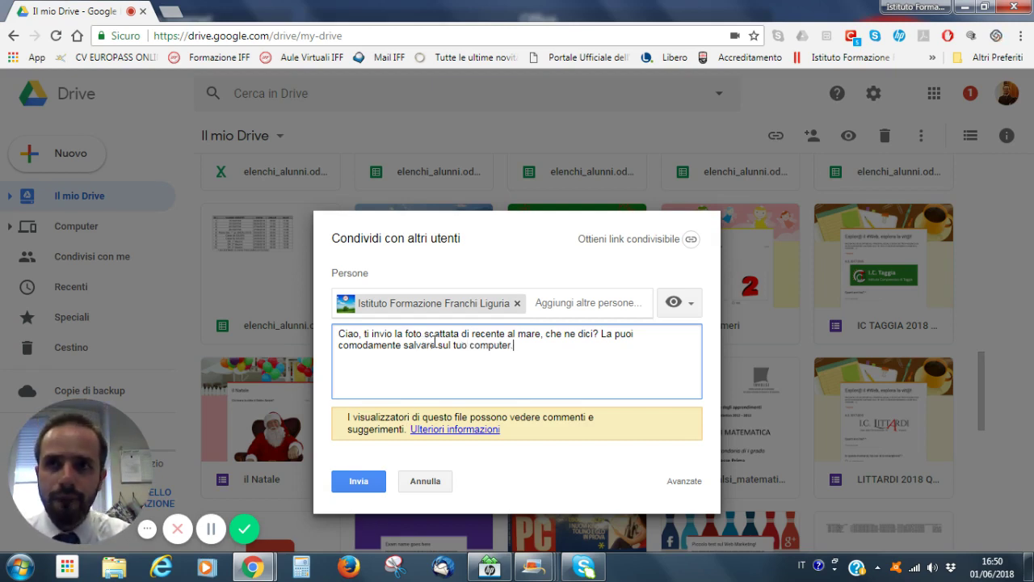
Review the advanced sharing settings and send the view-only invitation with its note to Istituto Formazione Franchi Liguria, finishing the sharing setup.
left_click(679, 482)
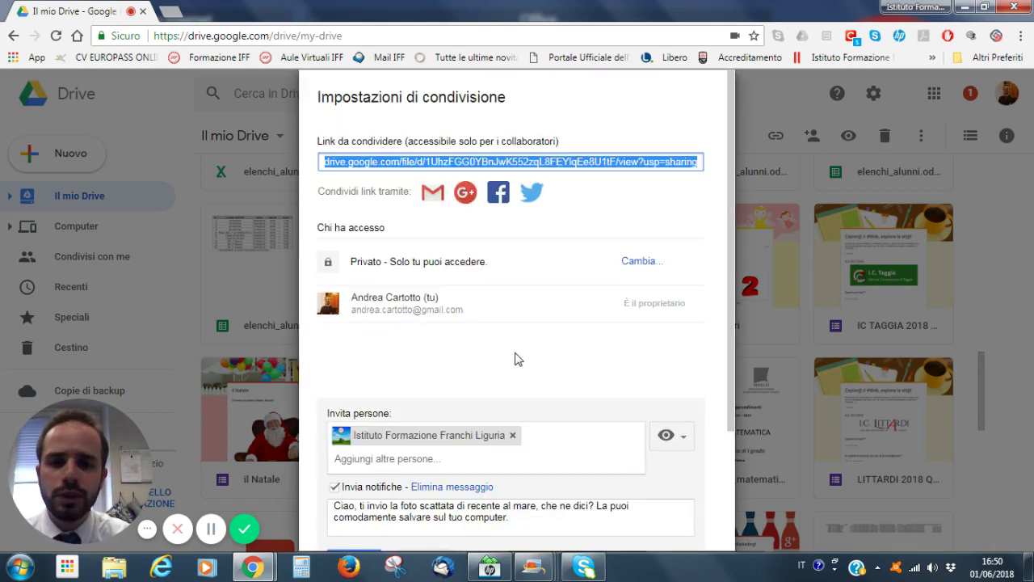
scroll(508, 356, "down", 1)
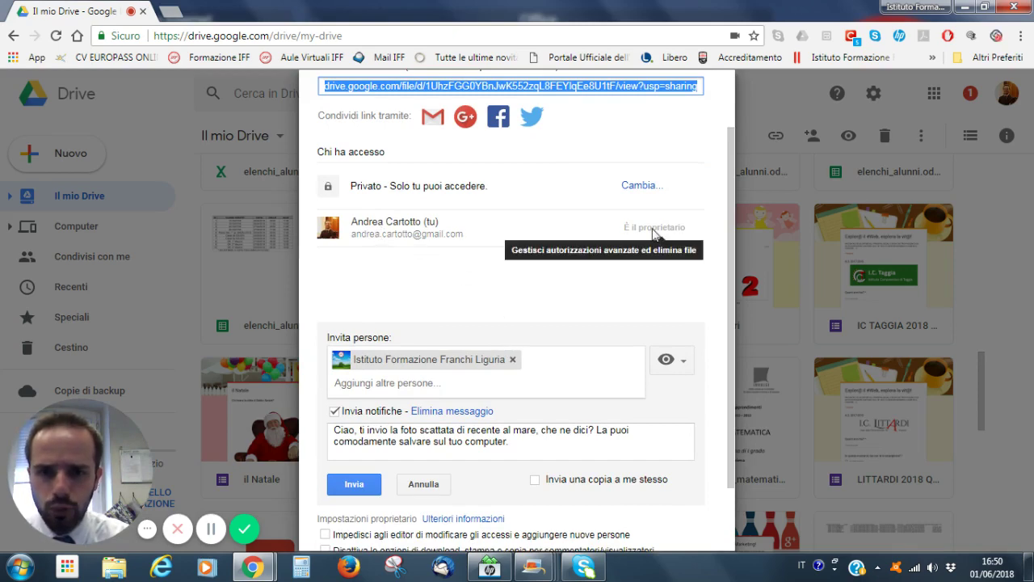
scroll(607, 234, "down", 1)
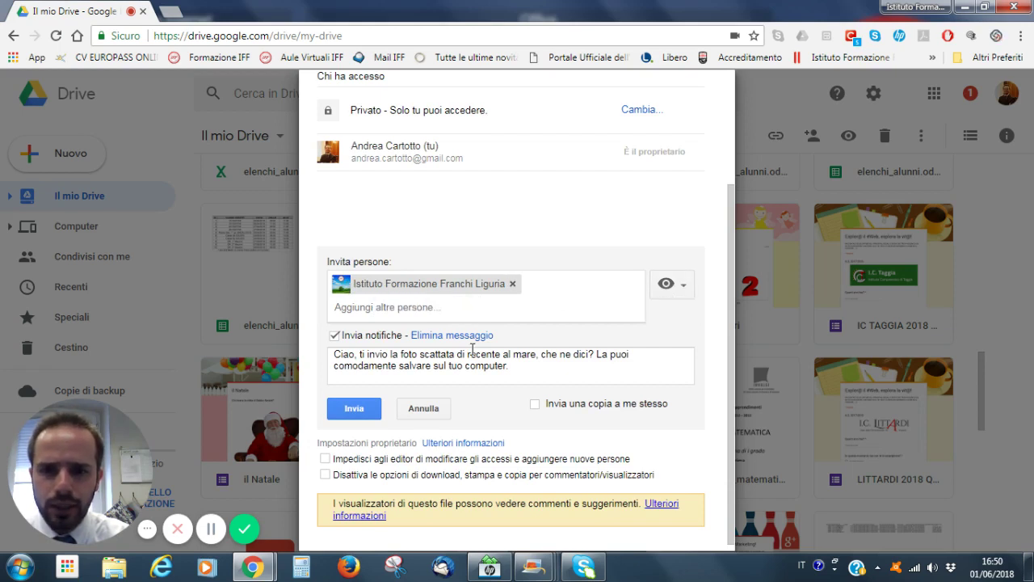
scroll(472, 348, "down", 1)
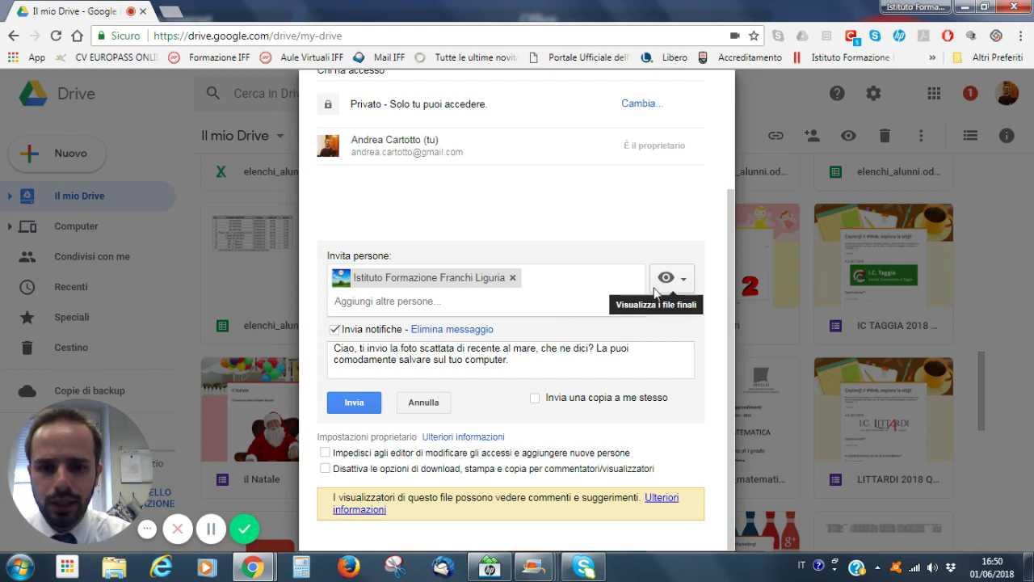
left_click(356, 404)
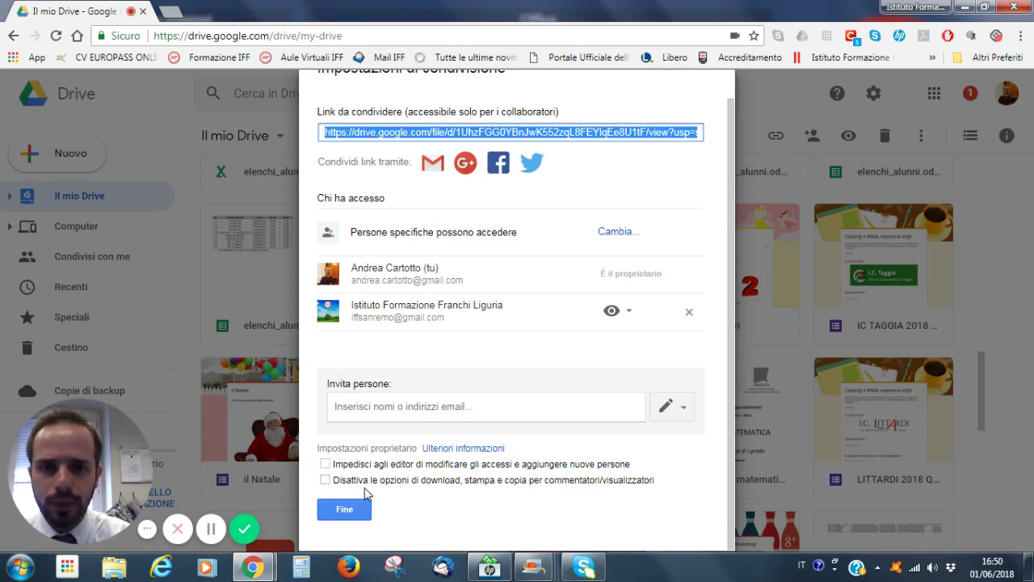
left_click(345, 511)
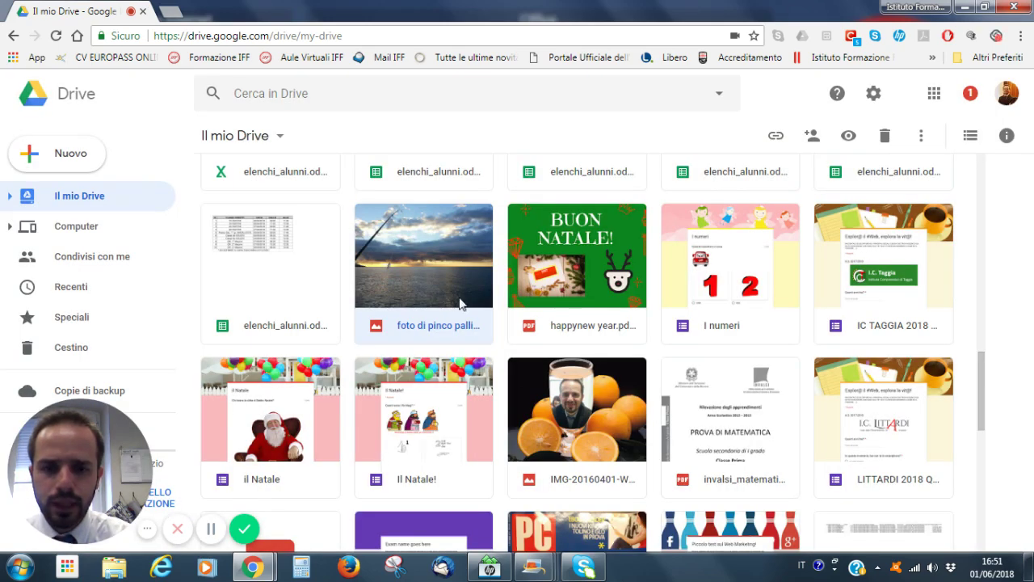